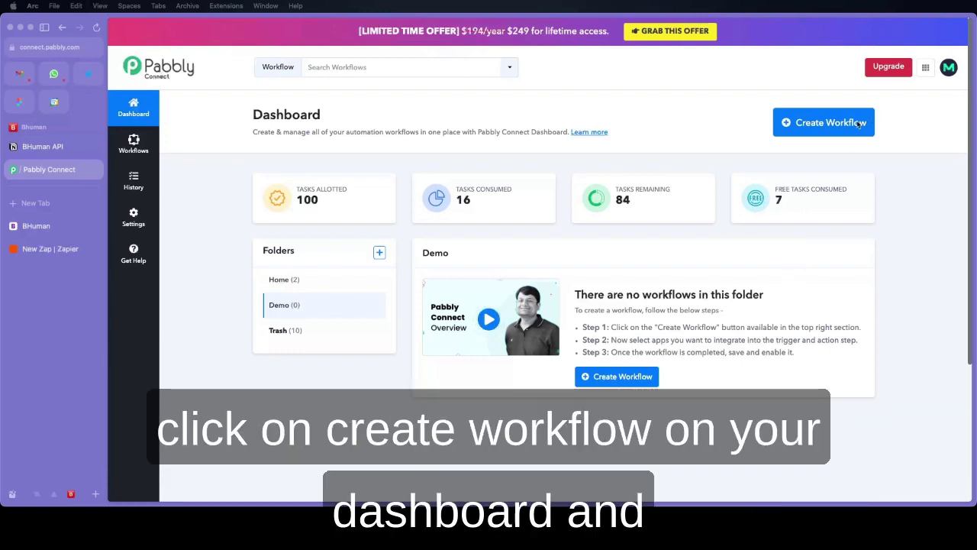
Create a new workflow named 'Bhuman Generate Video'
{"action": "left_click", "coordinate": [813, 121]}
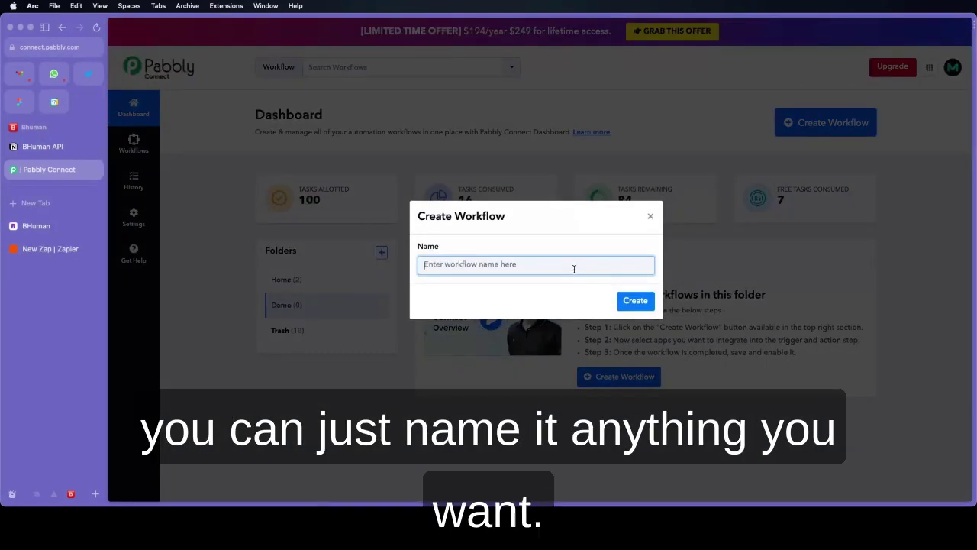
{"action": "type", "text": "Bhuman"}
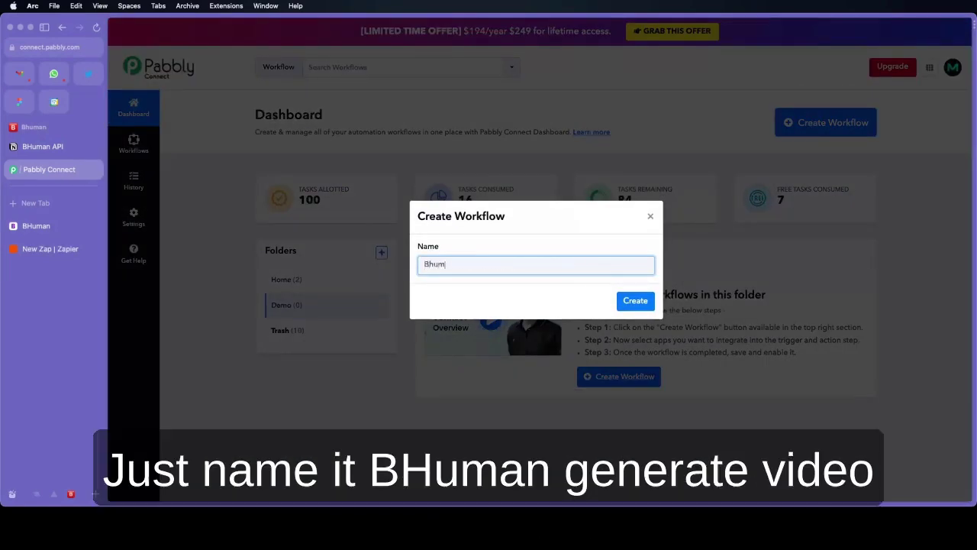
{"action": "type", "text": " Generate Video"}
{"action": "key", "text": "Return"}
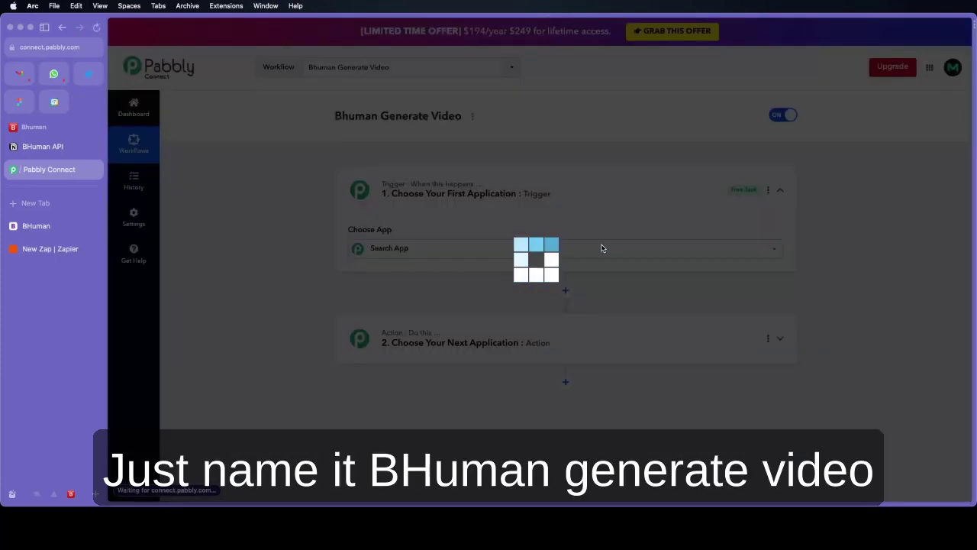
Save a Schedule by Pabbly trigger that runs at regular intervals every 15 minutes
{"action": "scroll", "coordinate": [710, 221], "scroll_direction": "down", "scroll_amount": 2}
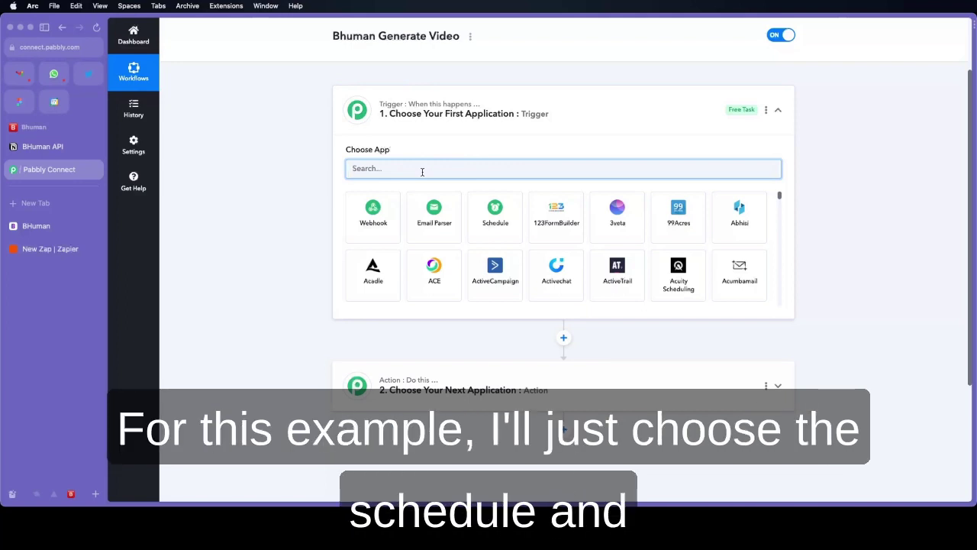
{"action": "left_click", "coordinate": [476, 211]}
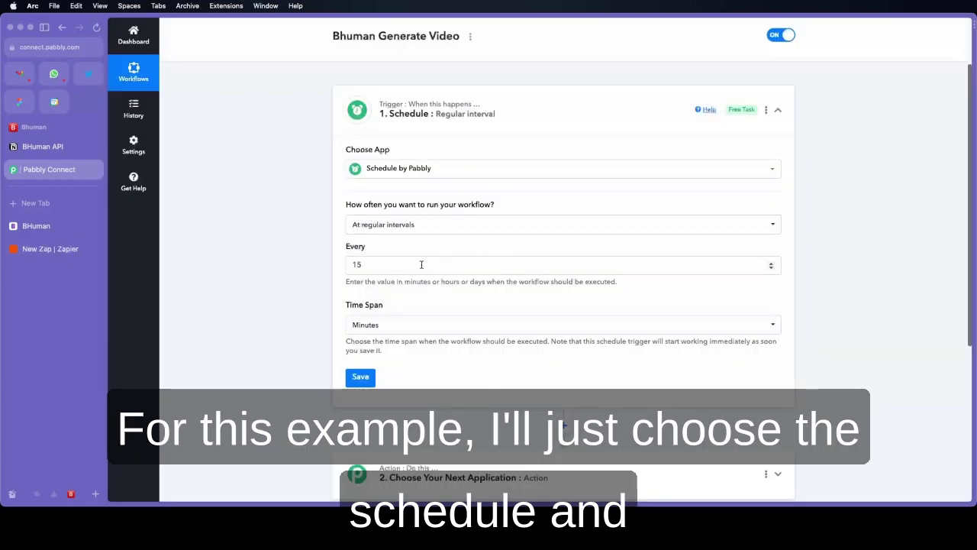
{"action": "left_click", "coordinate": [414, 265]}
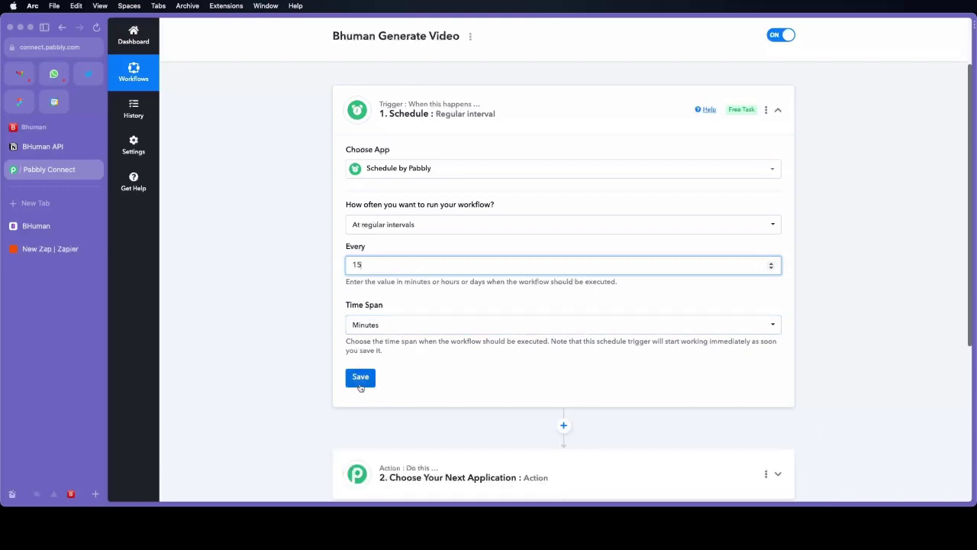
{"action": "left_click", "coordinate": [359, 377]}
{"action": "scroll", "coordinate": [426, 369], "scroll_direction": "down", "scroll_amount": 5}
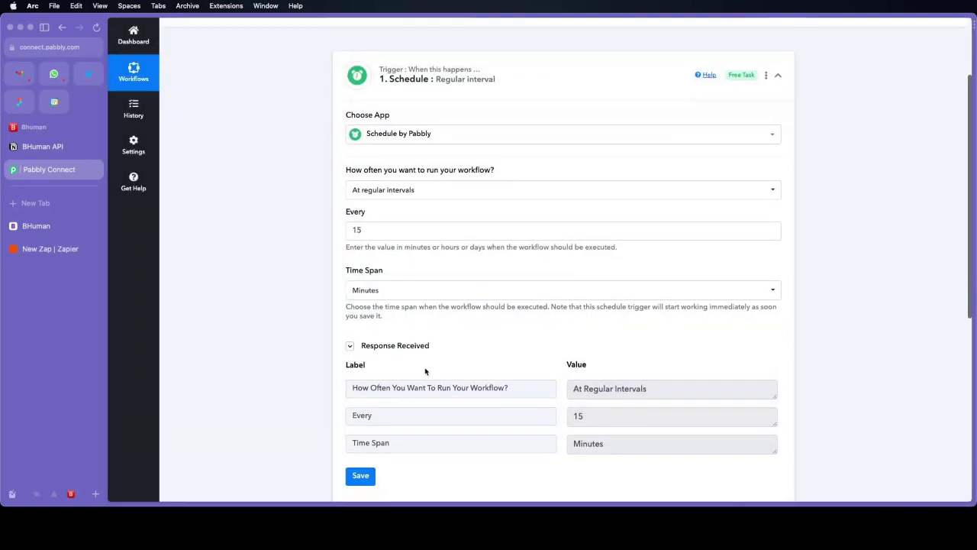
{"action": "scroll", "coordinate": [433, 359], "scroll_direction": "down", "scroll_amount": 3}
Make step 2 a BHuman.ai (Private) action with the Generate Video event
{"action": "left_click", "coordinate": [433, 246]}
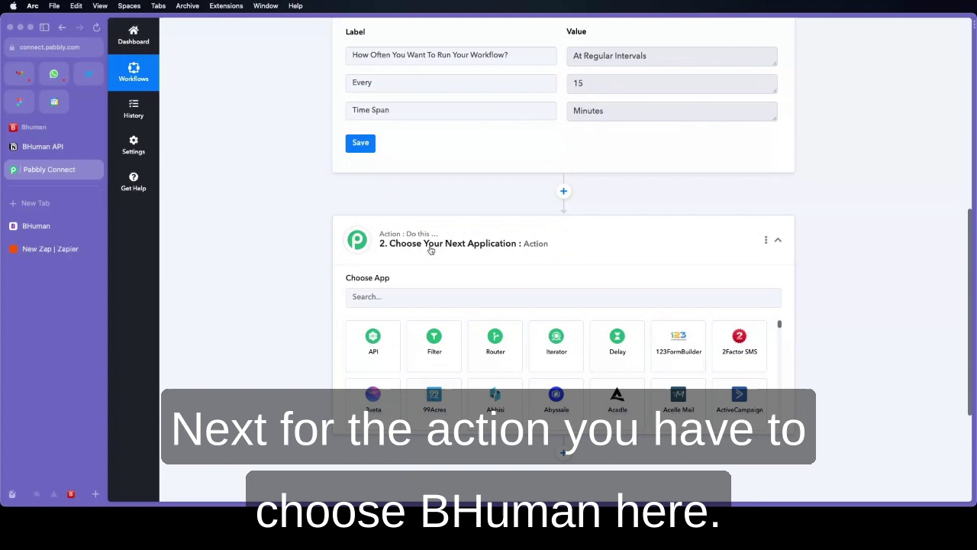
{"action": "left_click", "coordinate": [403, 298]}
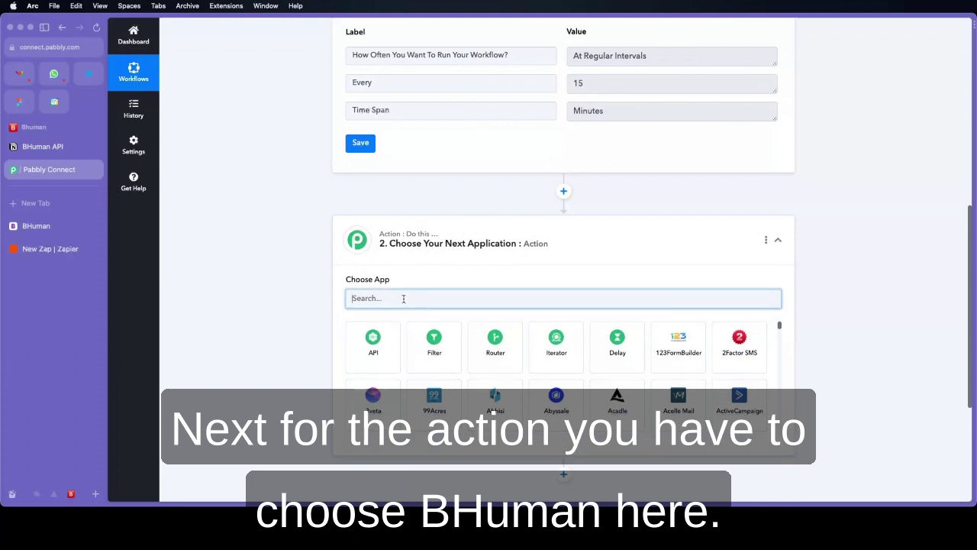
{"action": "type", "text": "bhum"}
{"action": "left_click", "coordinate": [381, 331]}
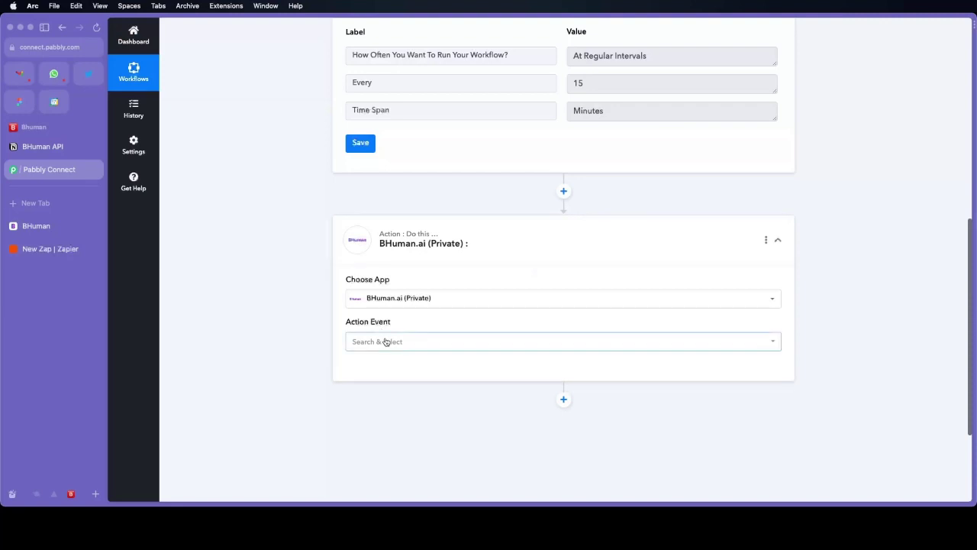
{"action": "left_click", "coordinate": [385, 341]}
{"action": "scroll", "coordinate": [425, 327], "scroll_direction": "down", "scroll_amount": 2}
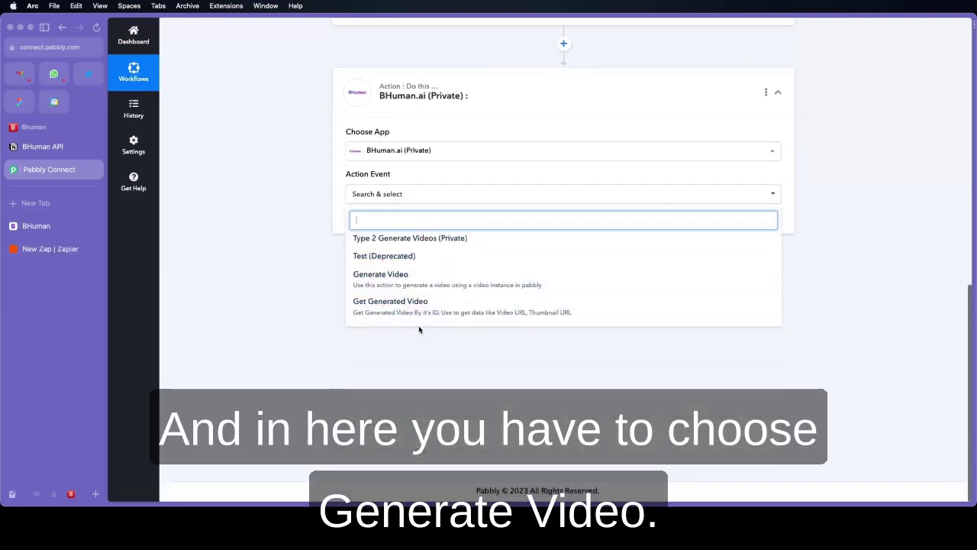
{"action": "left_click", "coordinate": [406, 281]}
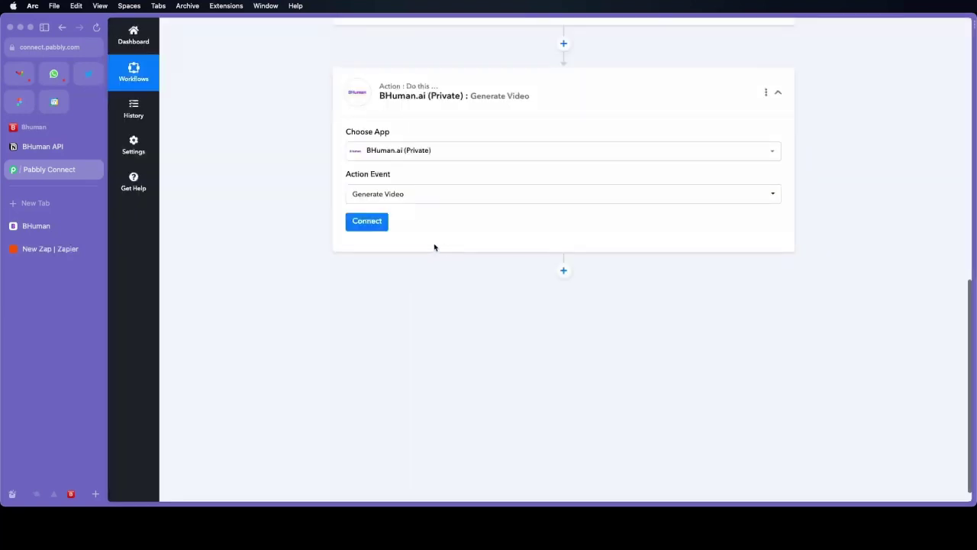
Add a new BHuman.ai connection, BHuman.ai #4, with empty Client ID and Client Secret fields
{"action": "left_click", "coordinate": [364, 224]}
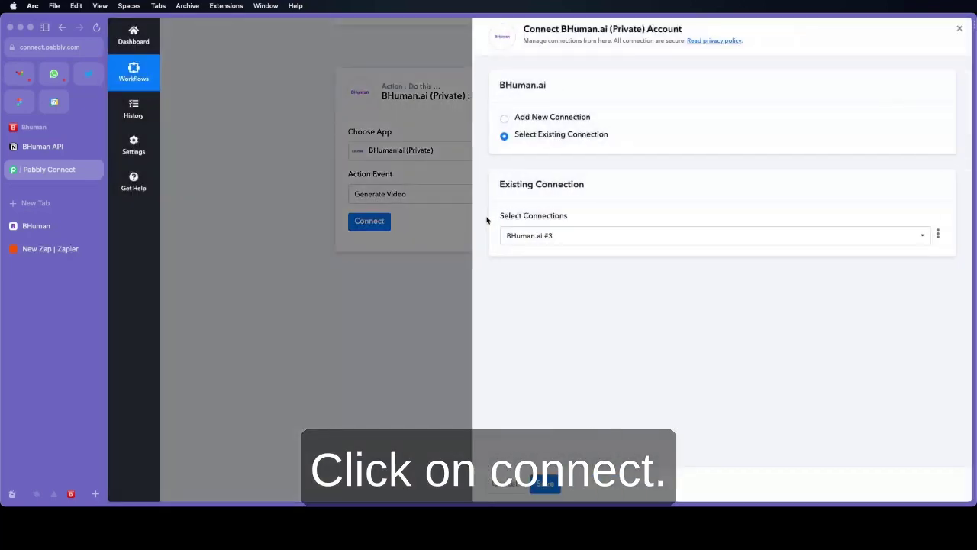
{"action": "left_click", "coordinate": [544, 120]}
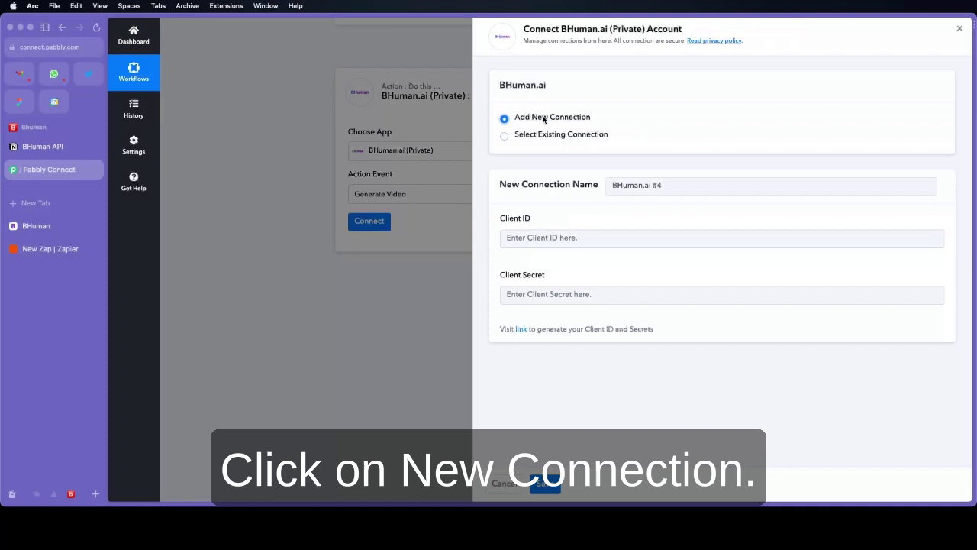
{"action": "left_click", "coordinate": [584, 237]}
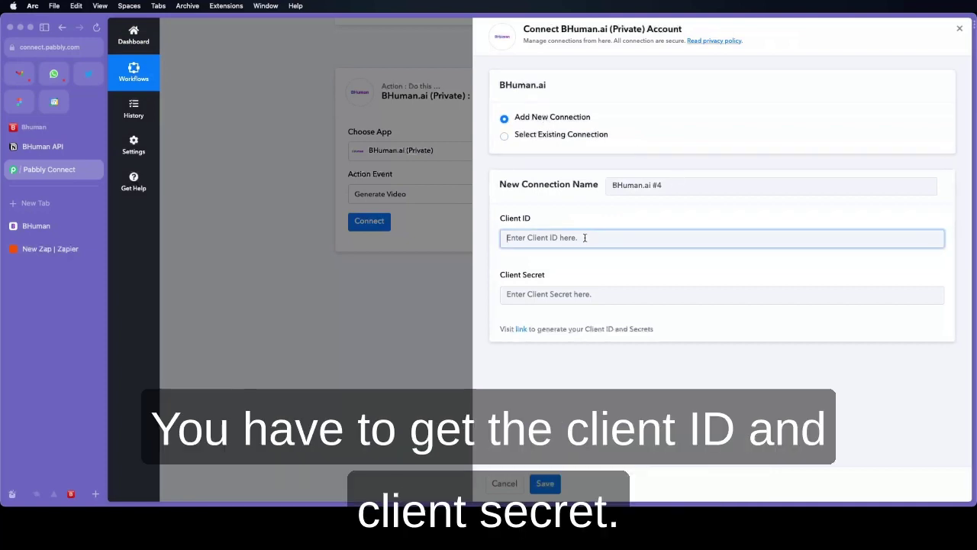
{"action": "left_click", "coordinate": [571, 294]}
{"action": "left_click", "coordinate": [558, 239]}
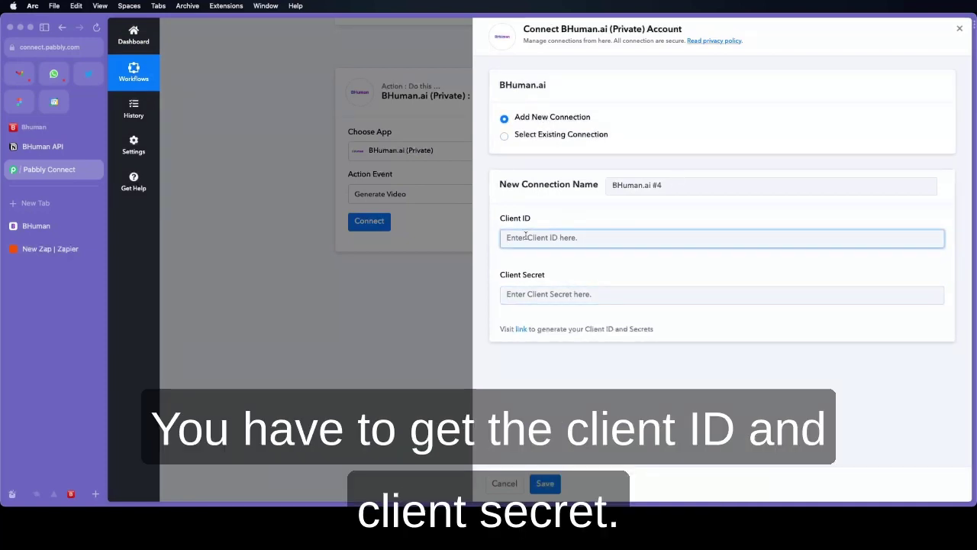
Generate new API client credentials under BHuman's Settings > API Keys
{"action": "left_click", "coordinate": [62, 229]}
{"action": "left_click", "coordinate": [686, 42]}
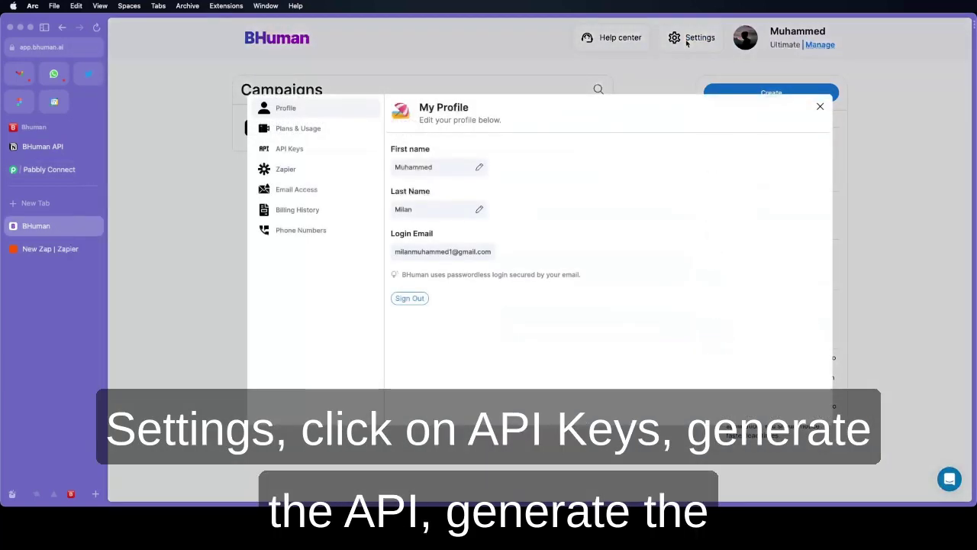
{"action": "left_click", "coordinate": [290, 149]}
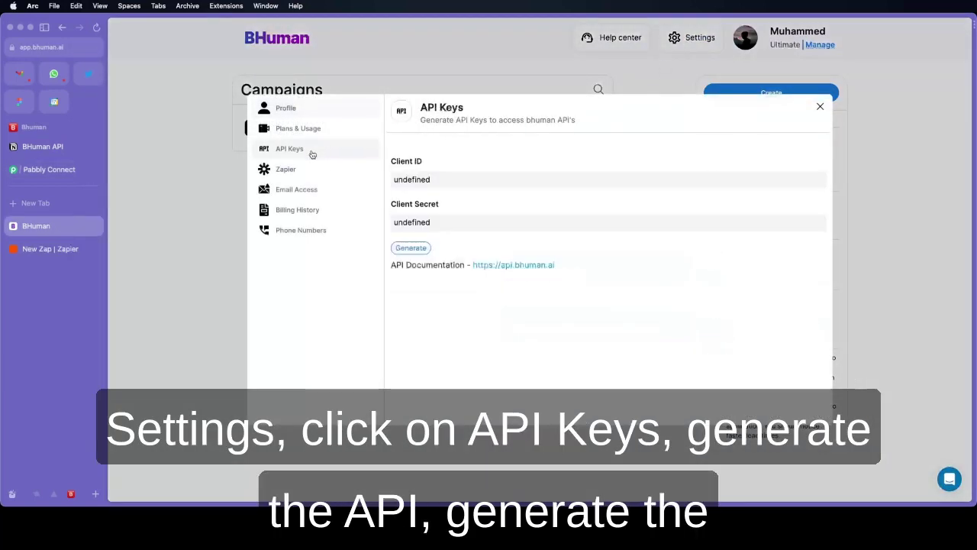
{"action": "left_click", "coordinate": [413, 249]}
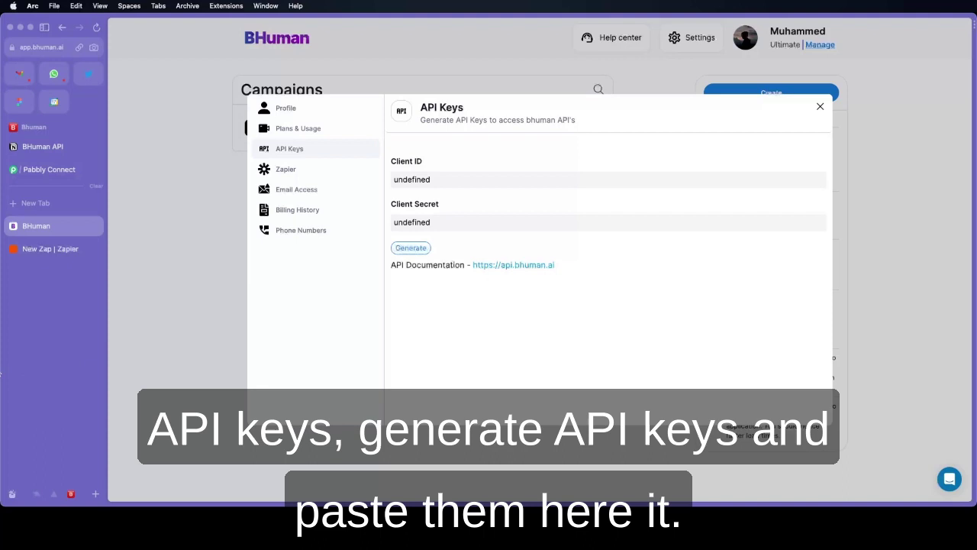
Paste the BHuman client ID into the connection's Client ID field
{"action": "left_click", "coordinate": [49, 169]}
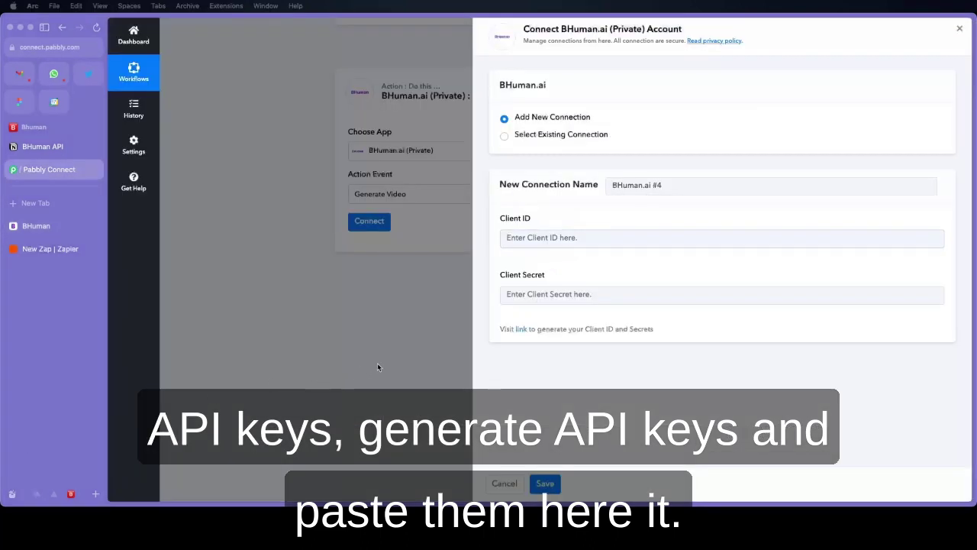
{"action": "left_click", "coordinate": [585, 239]}
{"action": "type", "text": "qdDbMwzh-XtmTXFPJwls2PvKx130LqfNvvVie"}
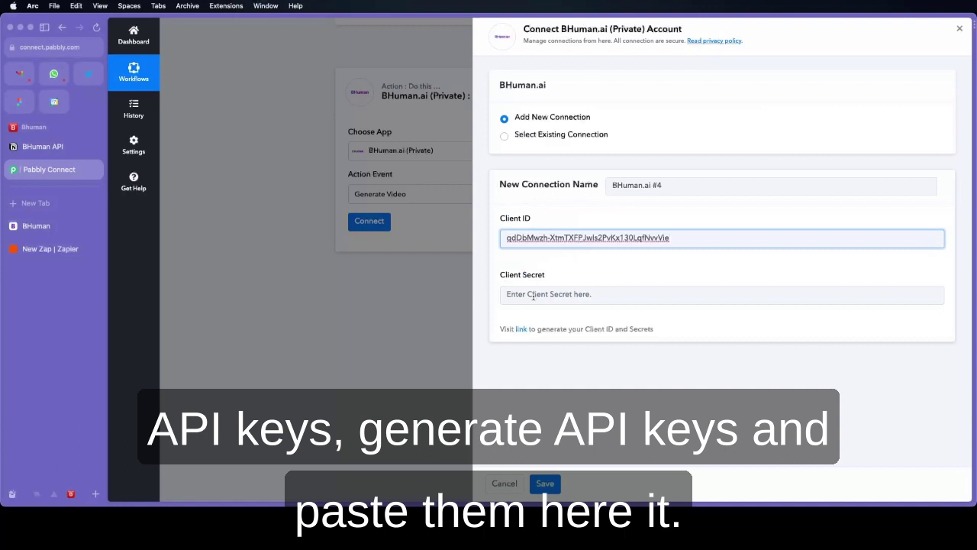
Copy the client secret from BHuman, paste it into Client Secret, and save the connection
{"action": "left_click", "coordinate": [533, 296]}
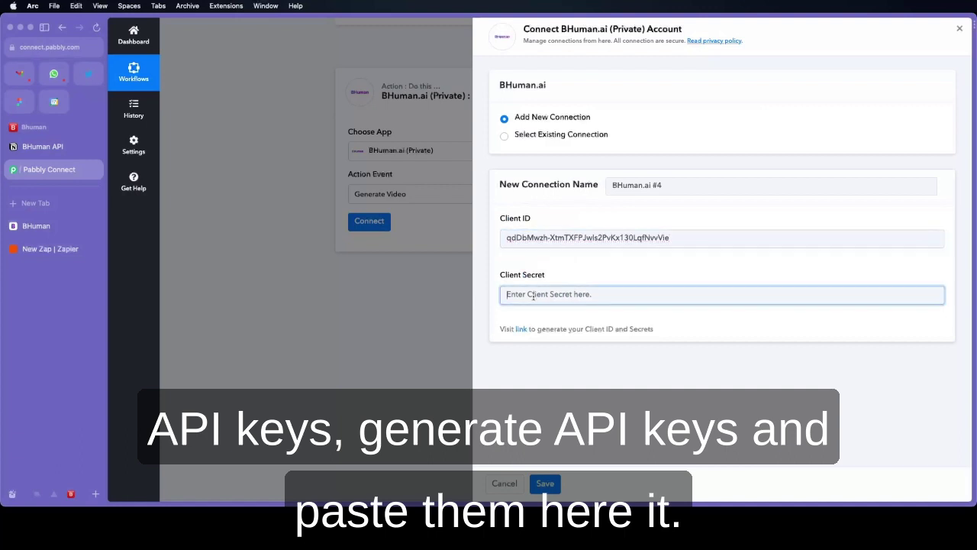
{"action": "left_click", "coordinate": [36, 226]}
{"action": "left_click", "coordinate": [816, 224]}
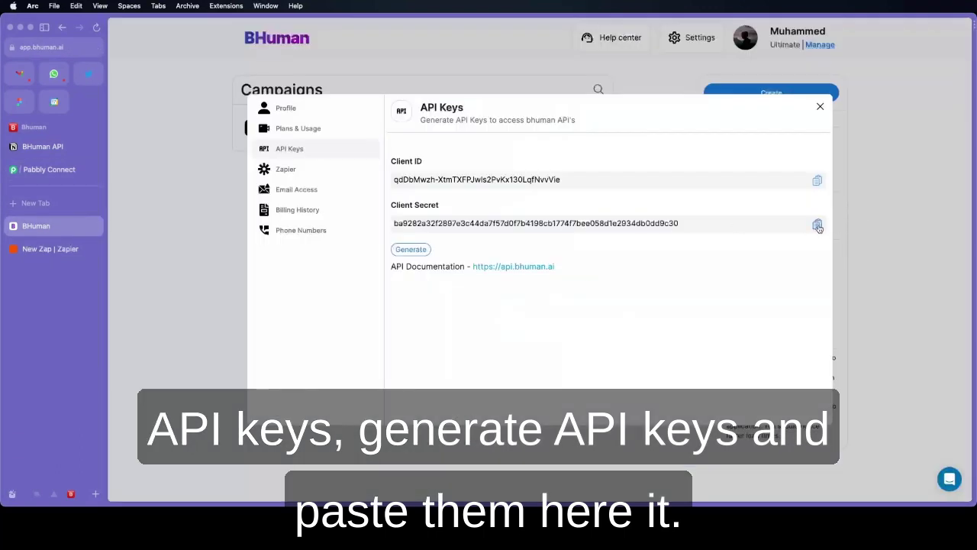
{"action": "left_click", "coordinate": [49, 170]}
{"action": "key", "text": "super+v"}
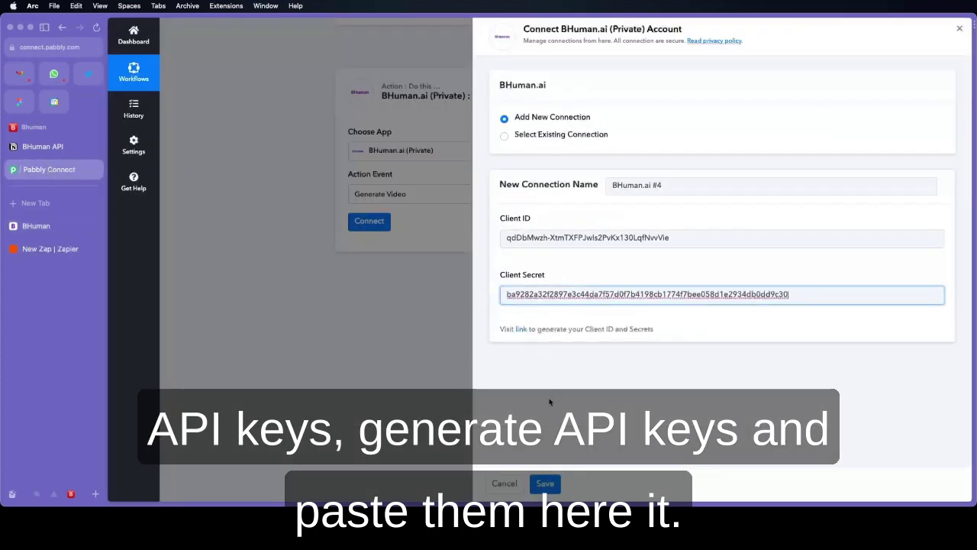
{"action": "left_click", "coordinate": [545, 484]}
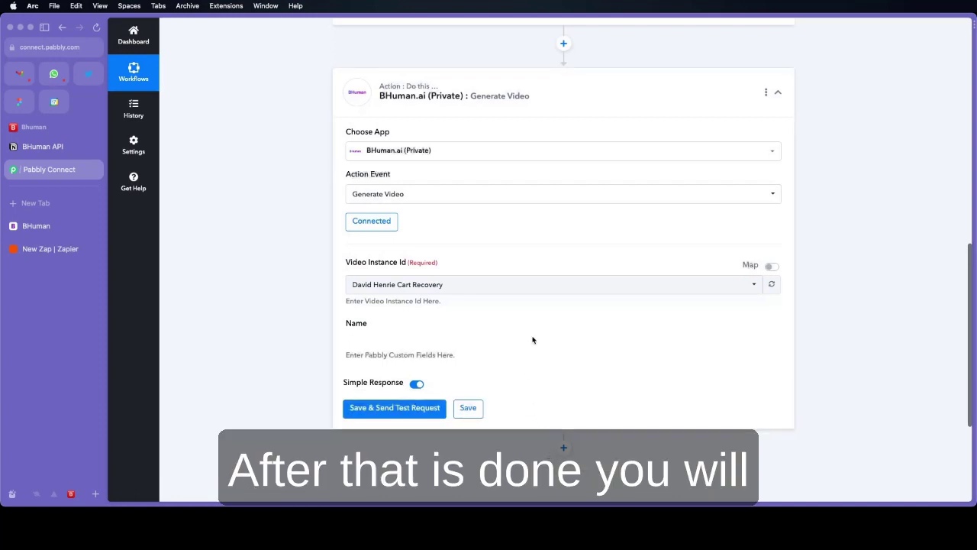
Choose the first Cart Recovery video instance and enter a name in the Name field
{"action": "left_click", "coordinate": [419, 287]}
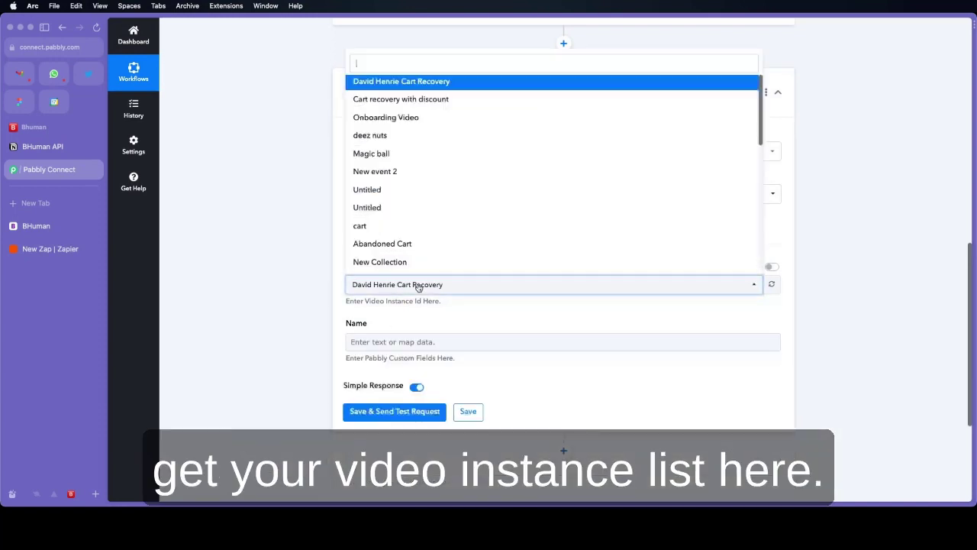
{"action": "left_click", "coordinate": [469, 302]}
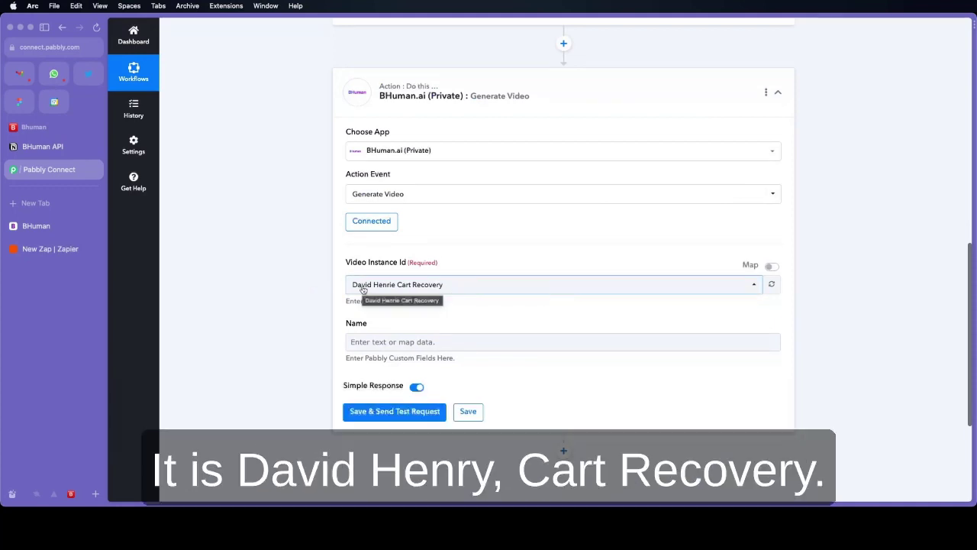
{"action": "left_click", "coordinate": [433, 343]}
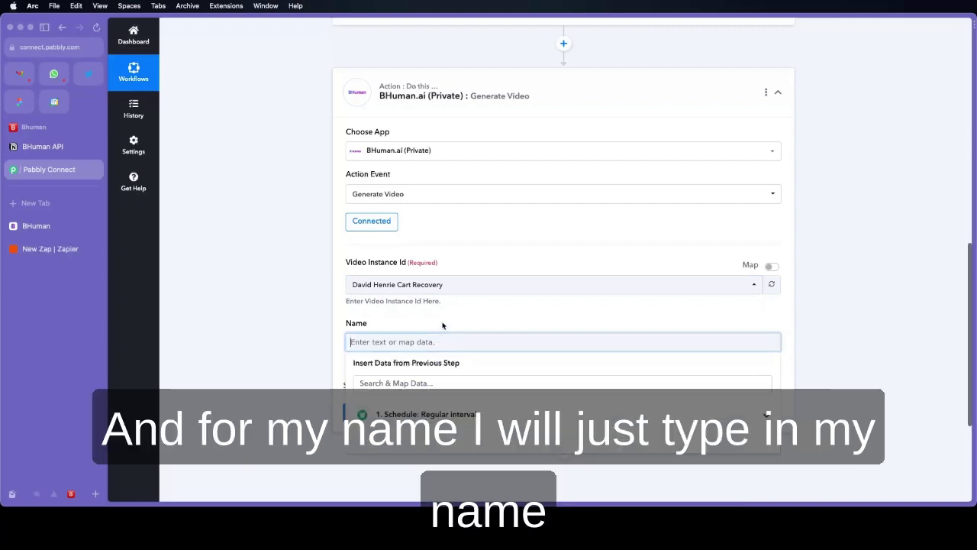
{"action": "type", "text": "M"}
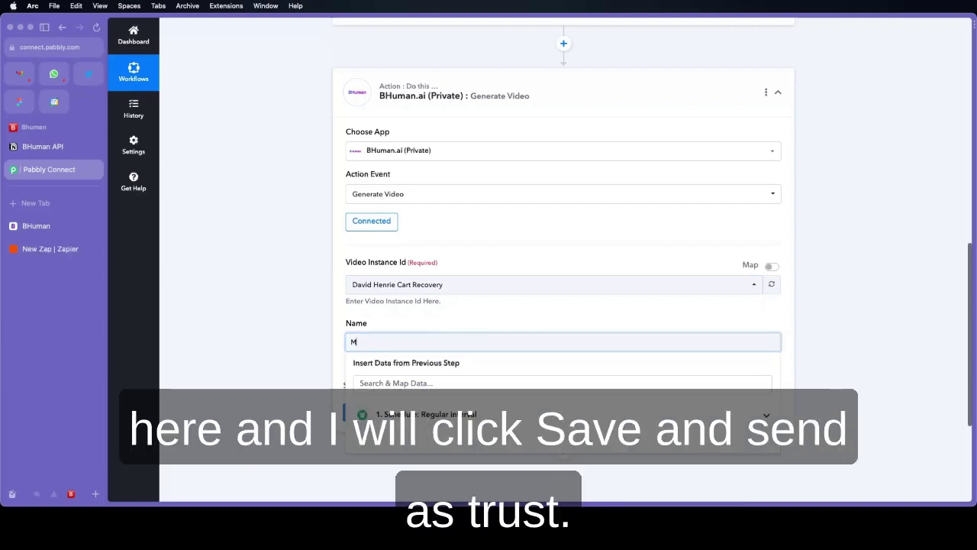
{"action": "type", "text": "ilan"}
{"action": "key", "text": "Escape"}
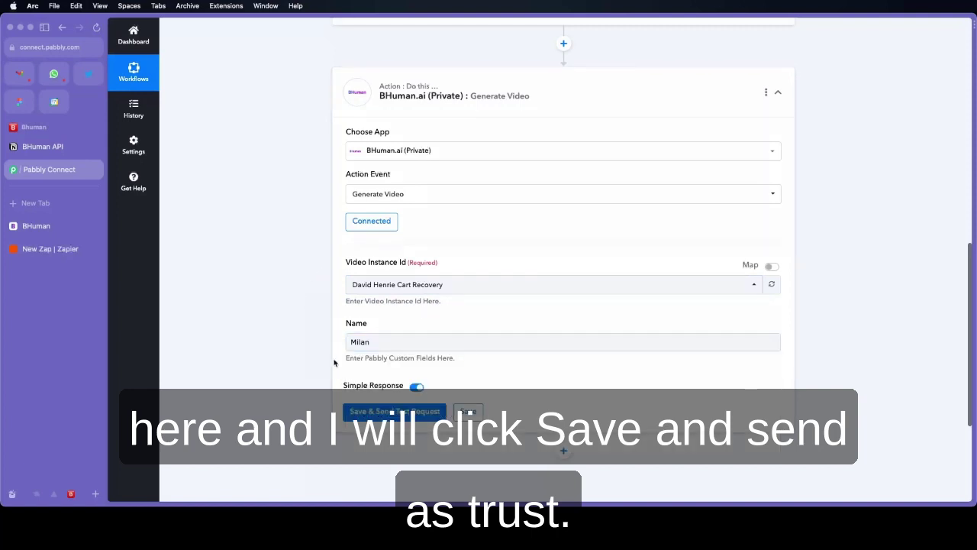
Test the Generate Video step, confirming Code 200 and a returned video ID, then add a step
{"action": "left_click", "coordinate": [431, 417]}
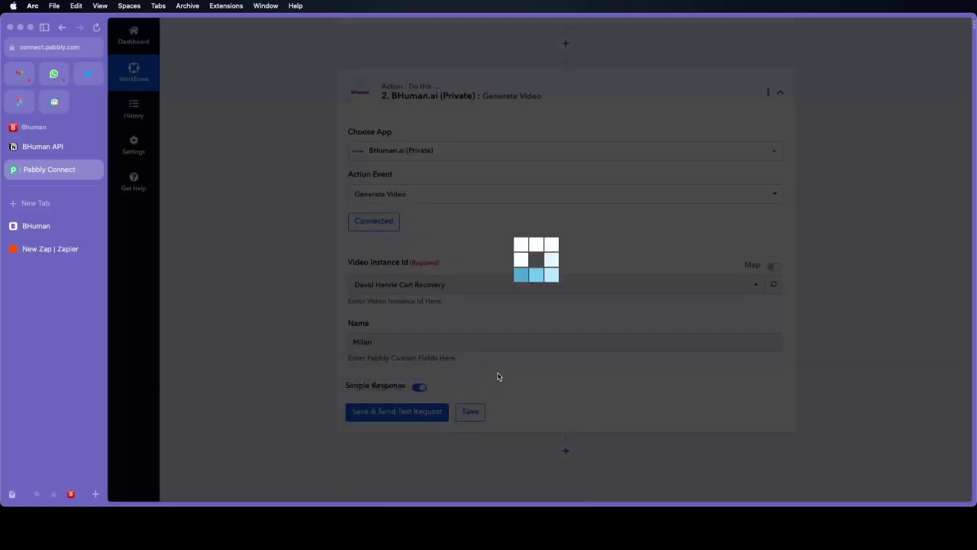
{"action": "scroll", "coordinate": [498, 376], "scroll_direction": "down", "scroll_amount": 5}
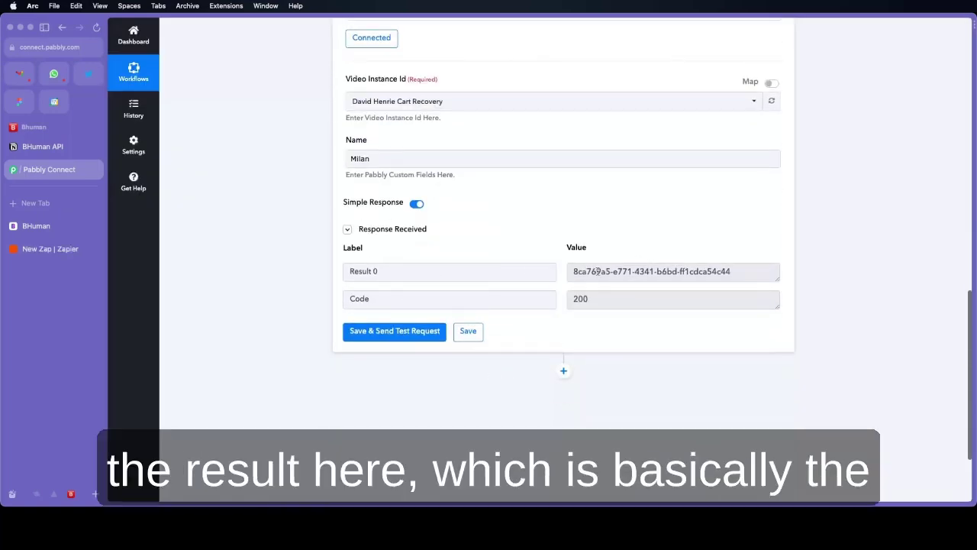
{"action": "left_click", "coordinate": [581, 270]}
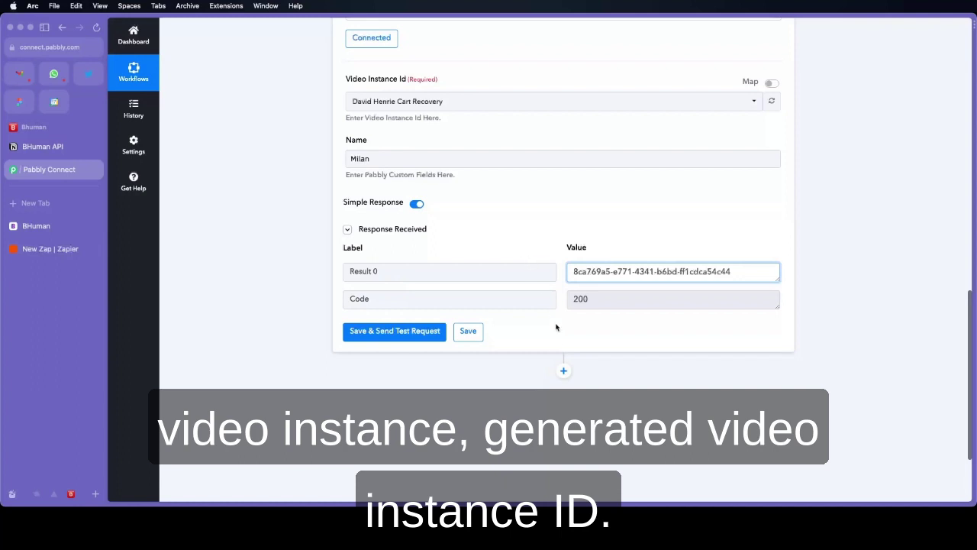
{"action": "left_click", "coordinate": [563, 367]}
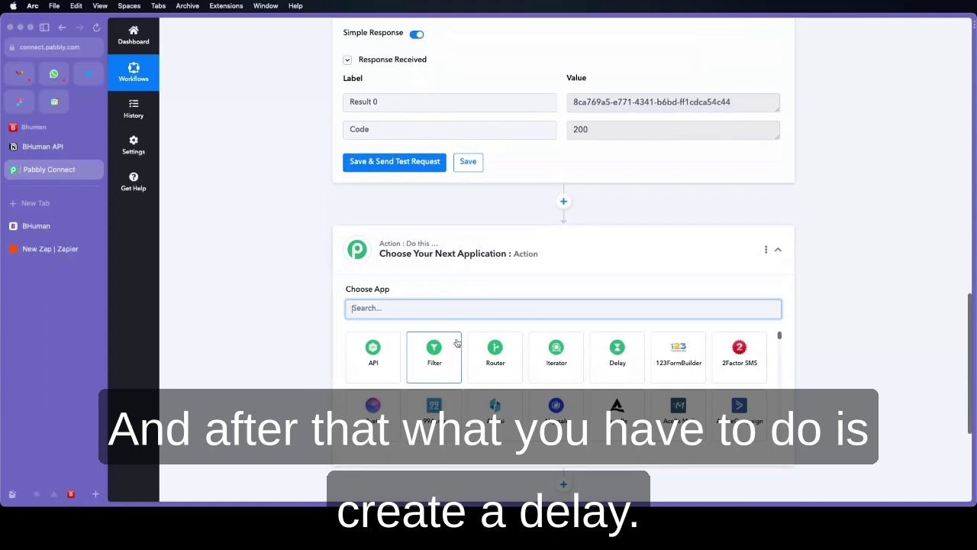
Make step 3 a Delay by Pabbly 'Delay For' of 20 minutes and save it
{"action": "left_click", "coordinate": [617, 356]}
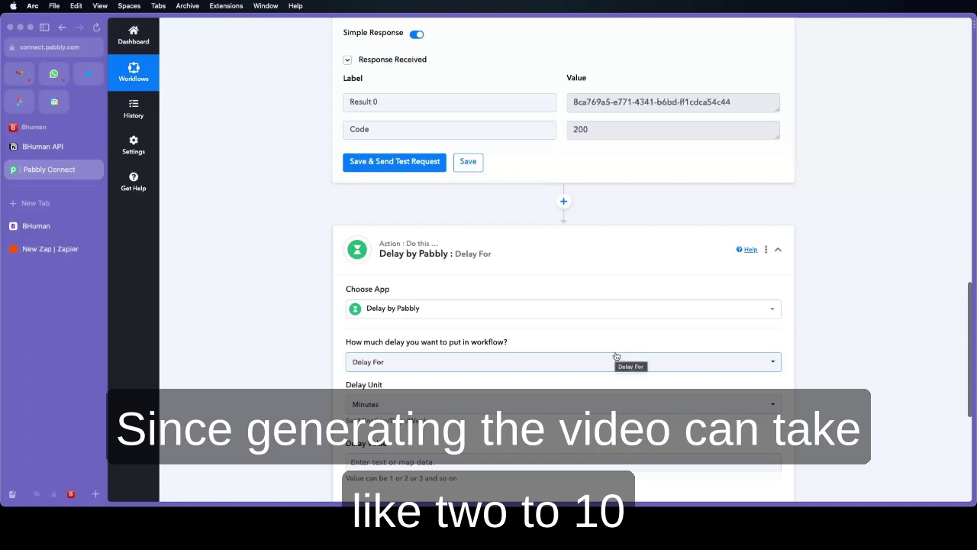
{"action": "scroll", "coordinate": [522, 358], "scroll_direction": "down", "scroll_amount": 3}
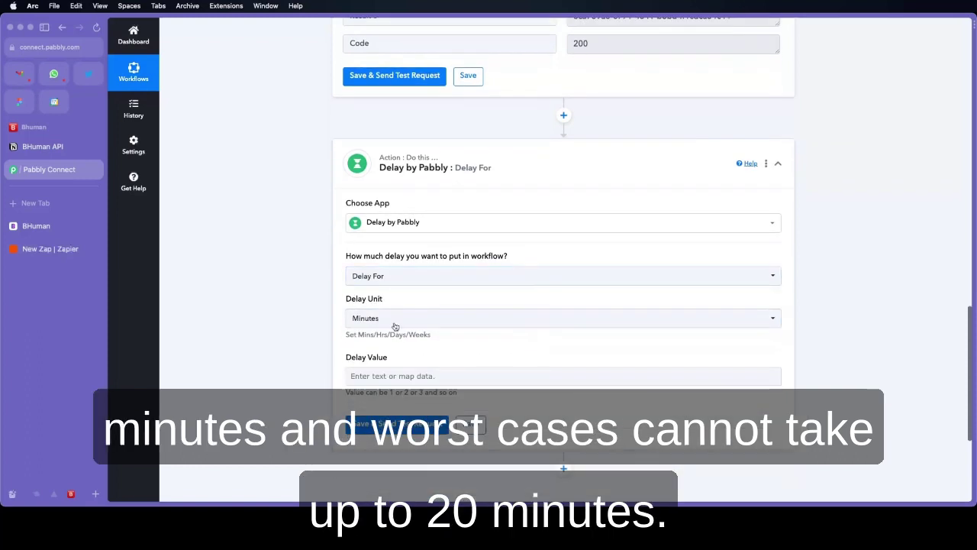
{"action": "left_click", "coordinate": [386, 375]}
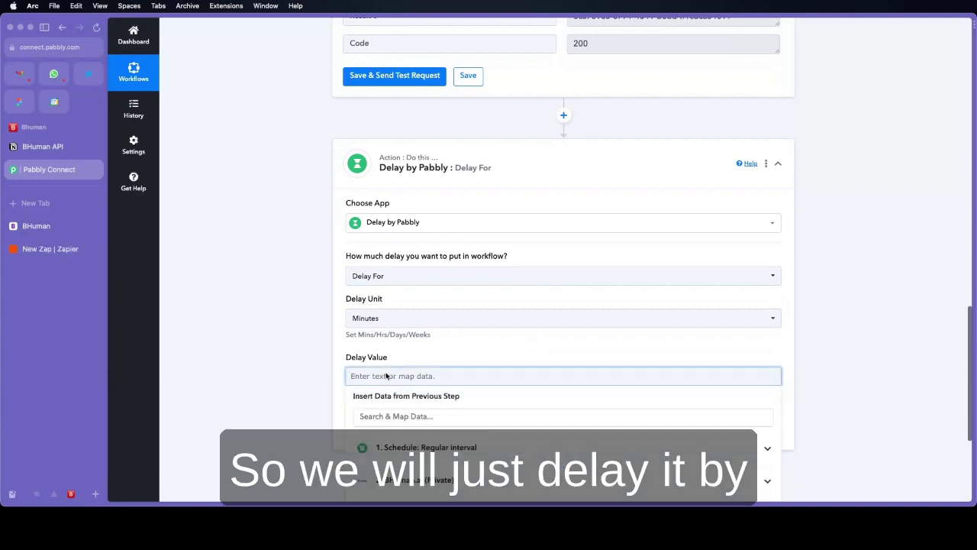
{"action": "type", "text": "20"}
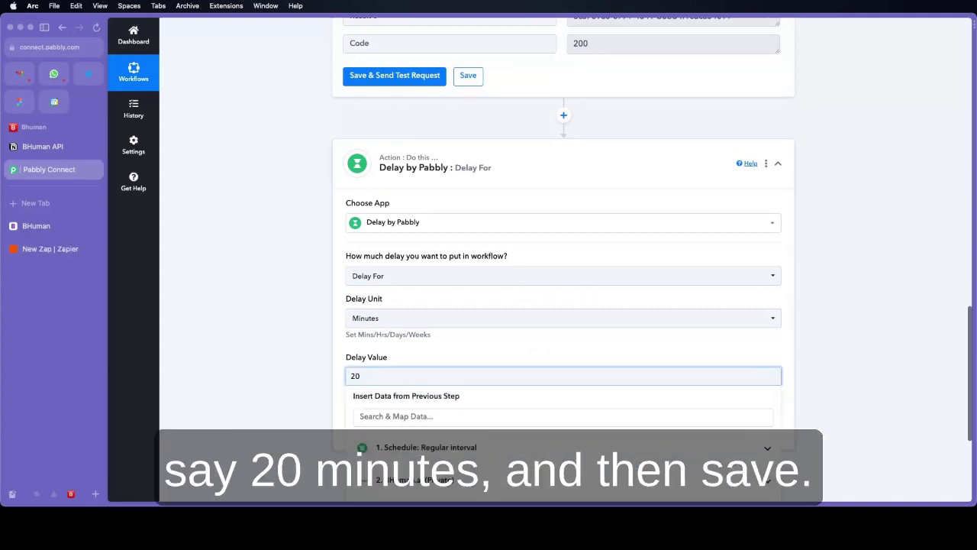
{"action": "left_click", "coordinate": [313, 319]}
{"action": "scroll", "coordinate": [458, 359], "scroll_direction": "down", "scroll_amount": 2}
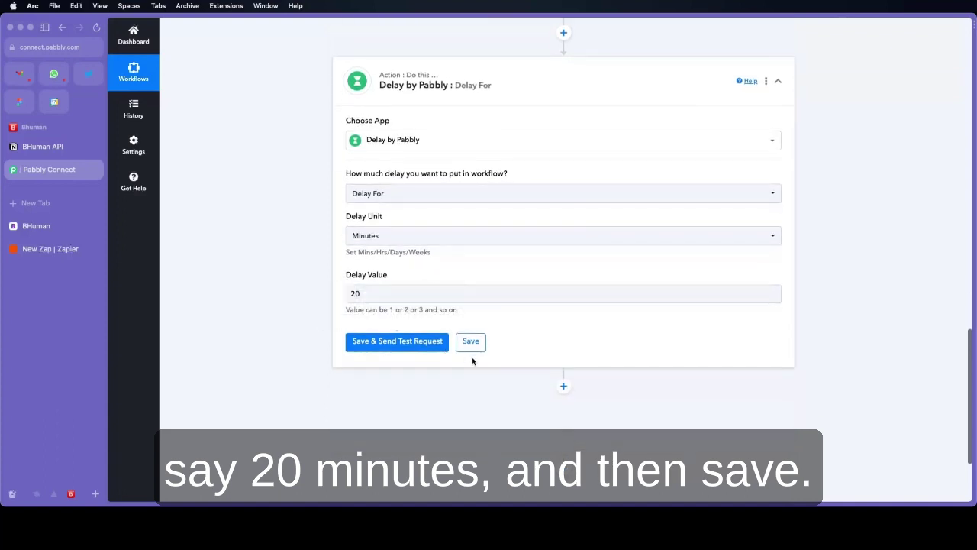
{"action": "left_click", "coordinate": [475, 343]}
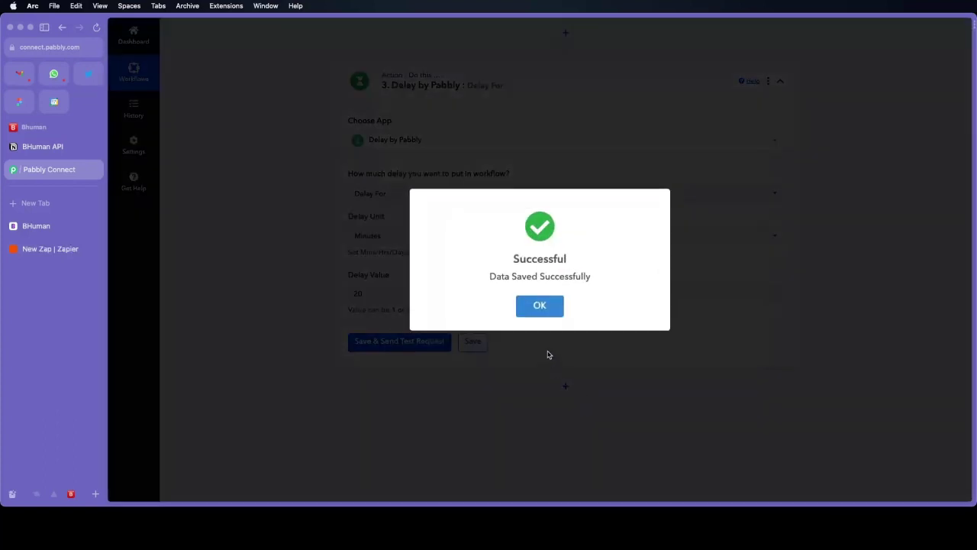
{"action": "left_click", "coordinate": [542, 309]}
Add step 4 as a BHuman.ai (Private) action with the Get Generated Video event
{"action": "left_click", "coordinate": [565, 385]}
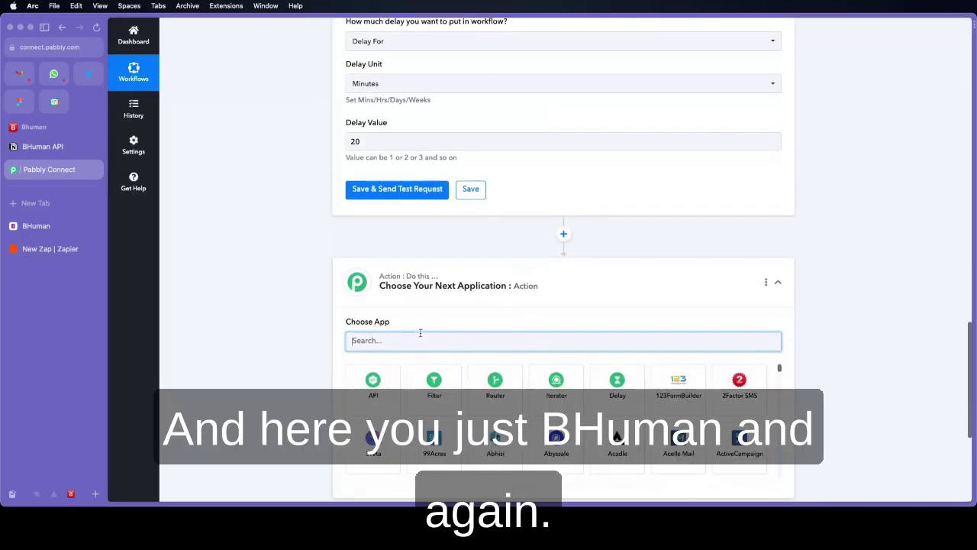
{"action": "type", "text": "bhum"}
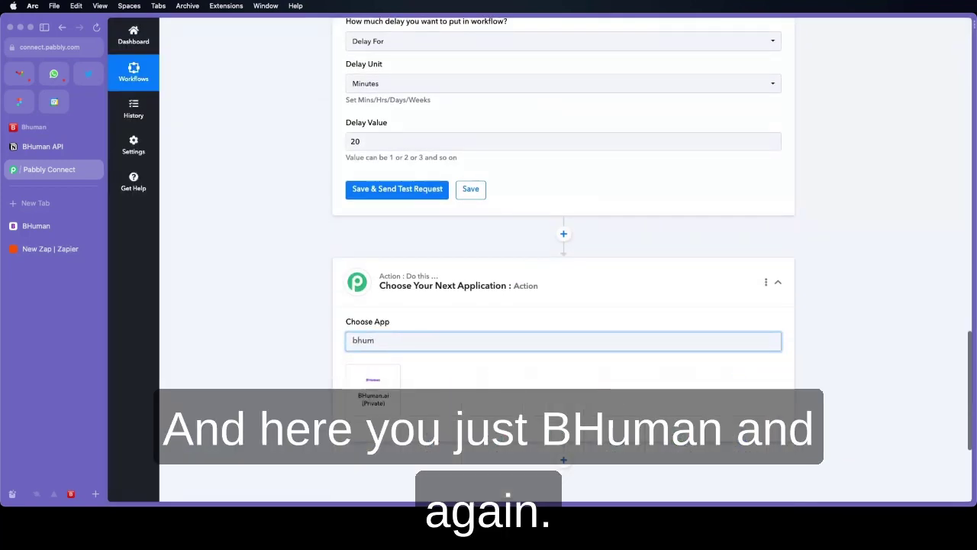
{"action": "left_click", "coordinate": [389, 394]}
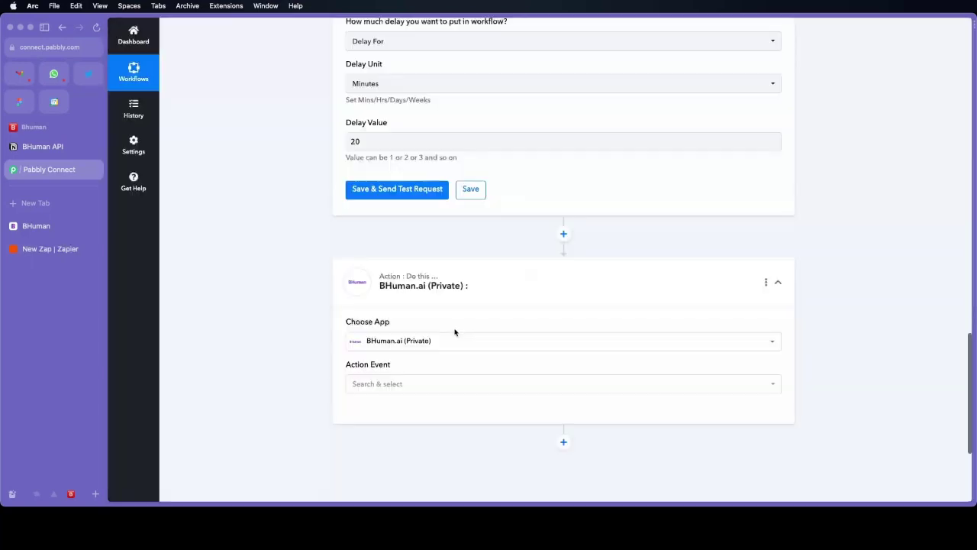
{"action": "scroll", "coordinate": [456, 328], "scroll_direction": "down", "scroll_amount": 4}
{"action": "left_click", "coordinate": [399, 226]}
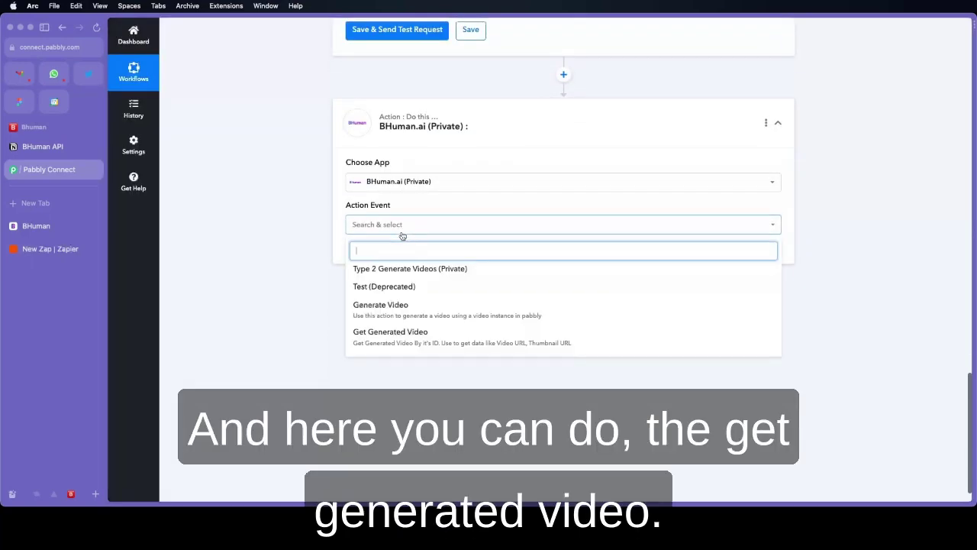
{"action": "left_click", "coordinate": [413, 334]}
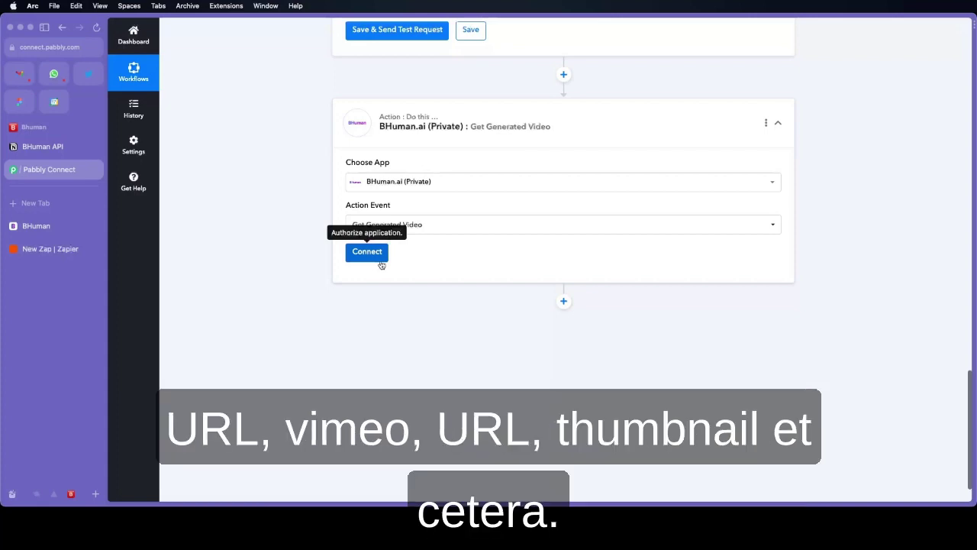
Connect Get Generated Video to the existing BHuman account and map Id to step 2's Result 0
{"action": "left_click", "coordinate": [367, 253]}
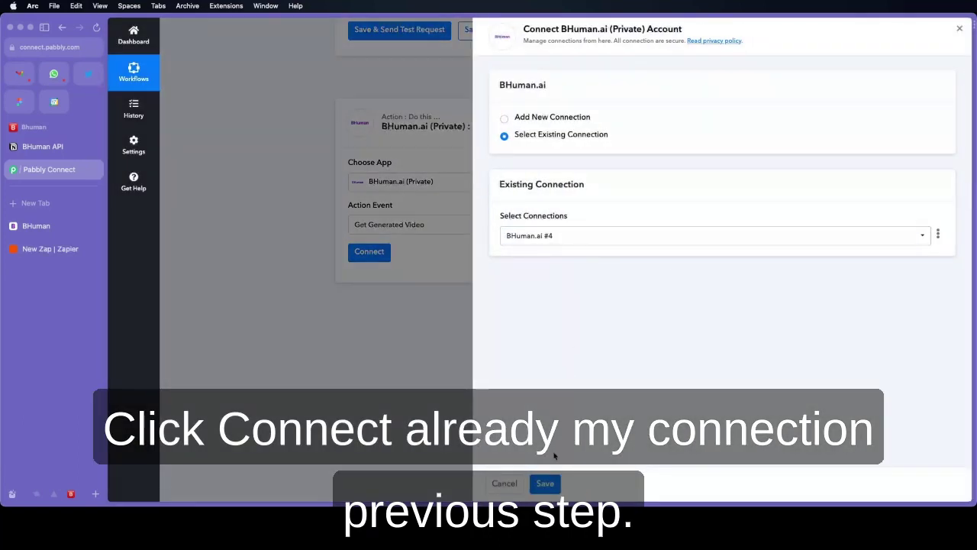
{"action": "left_click", "coordinate": [545, 483]}
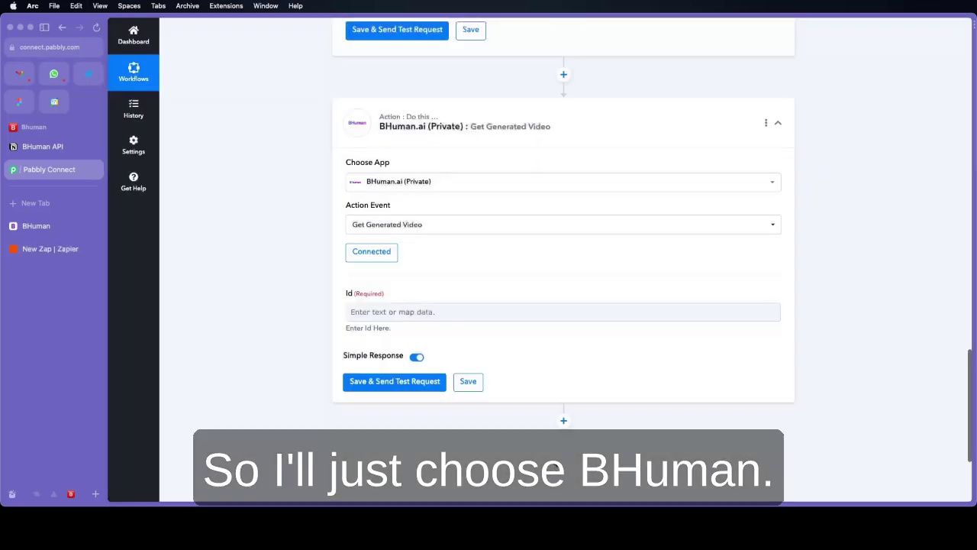
{"action": "left_click", "coordinate": [436, 313]}
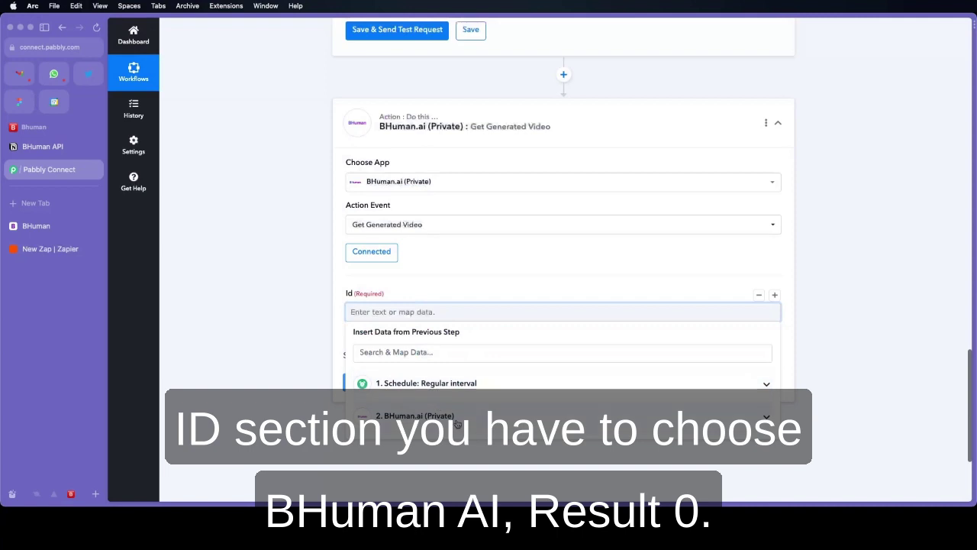
{"action": "left_click", "coordinate": [460, 417]}
{"action": "scroll", "coordinate": [462, 396], "scroll_direction": "down", "scroll_amount": 2}
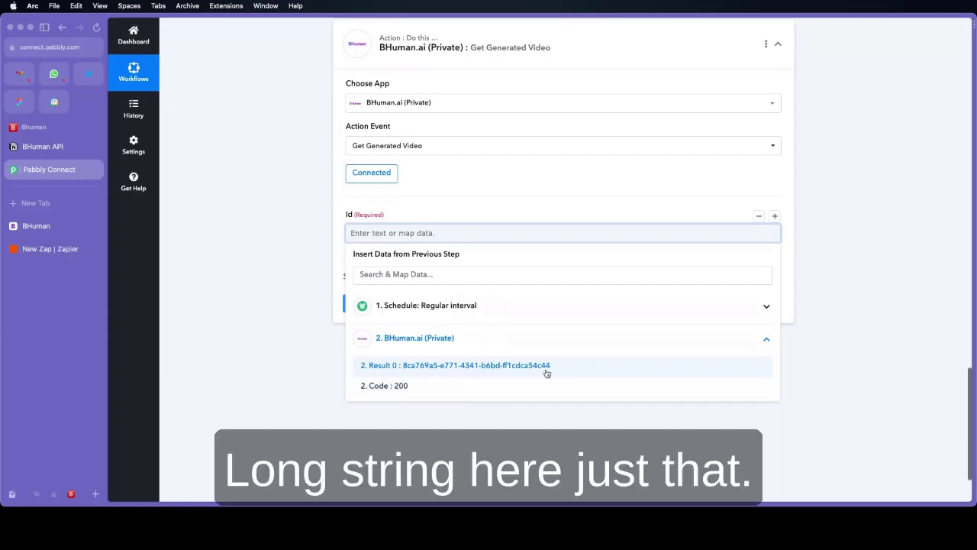
{"action": "left_click", "coordinate": [547, 371]}
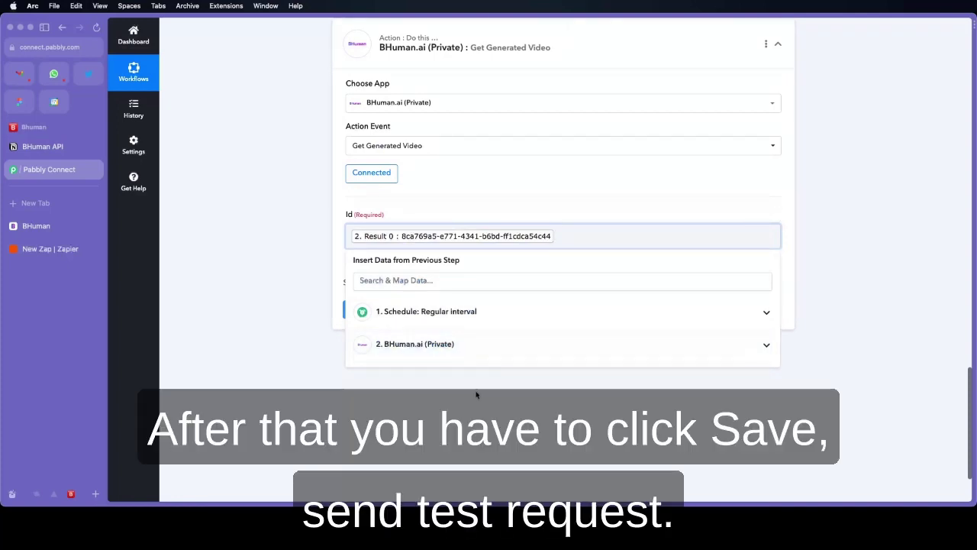
{"action": "left_click", "coordinate": [476, 391]}
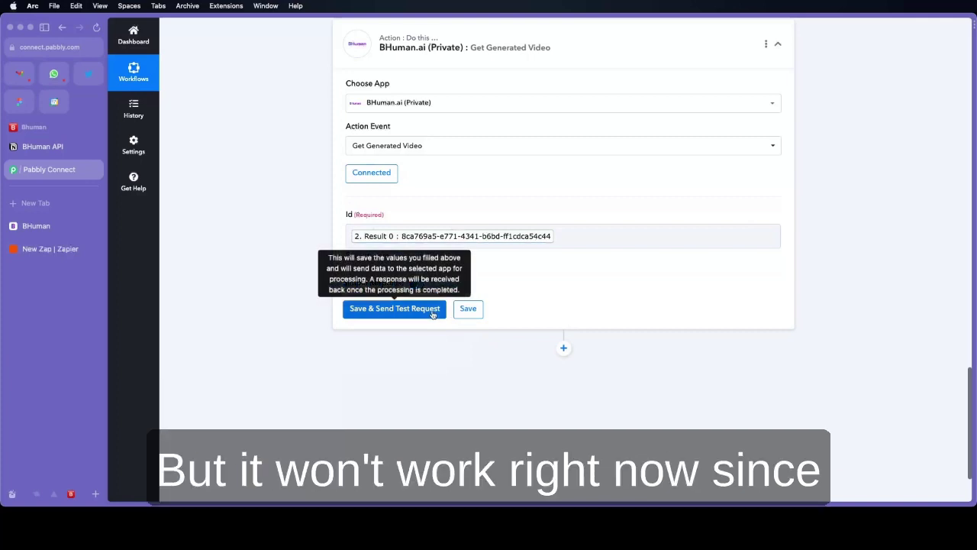
Test Get Generated Video, confirming Code 200, status succeeded, and the video, Vimeo and thumbnail URLs
{"action": "scroll", "coordinate": [558, 203], "scroll_direction": "up", "scroll_amount": 8}
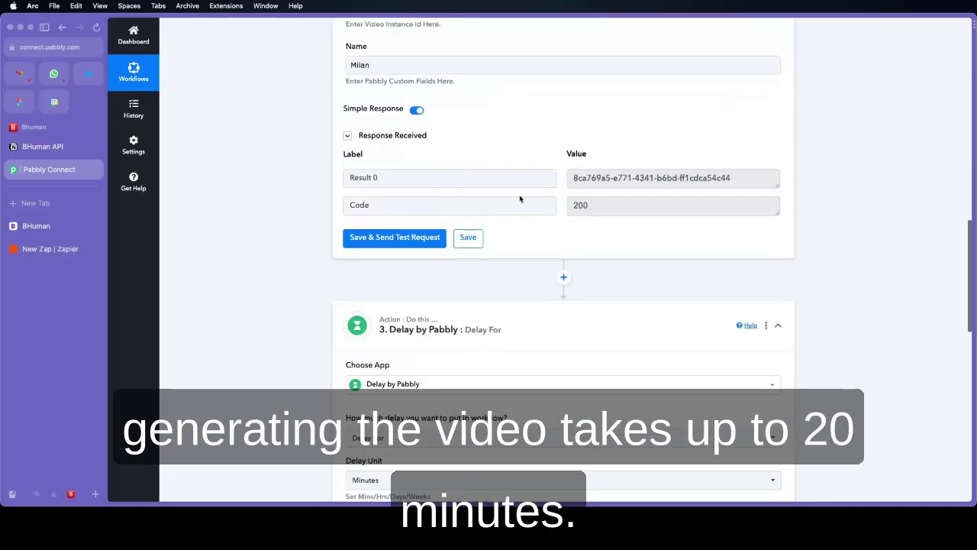
{"action": "scroll", "coordinate": [575, 262], "scroll_direction": "down", "scroll_amount": 10}
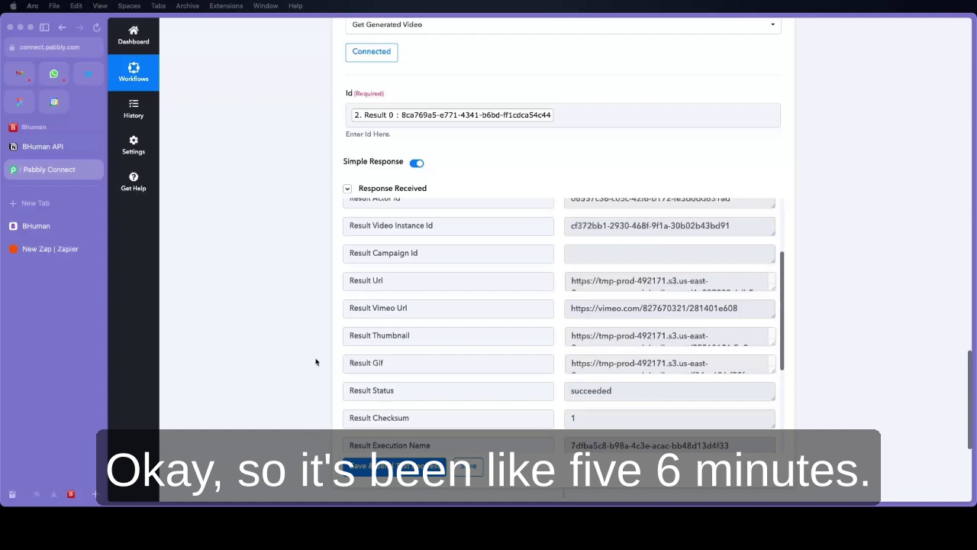
{"action": "left_click", "coordinate": [382, 464]}
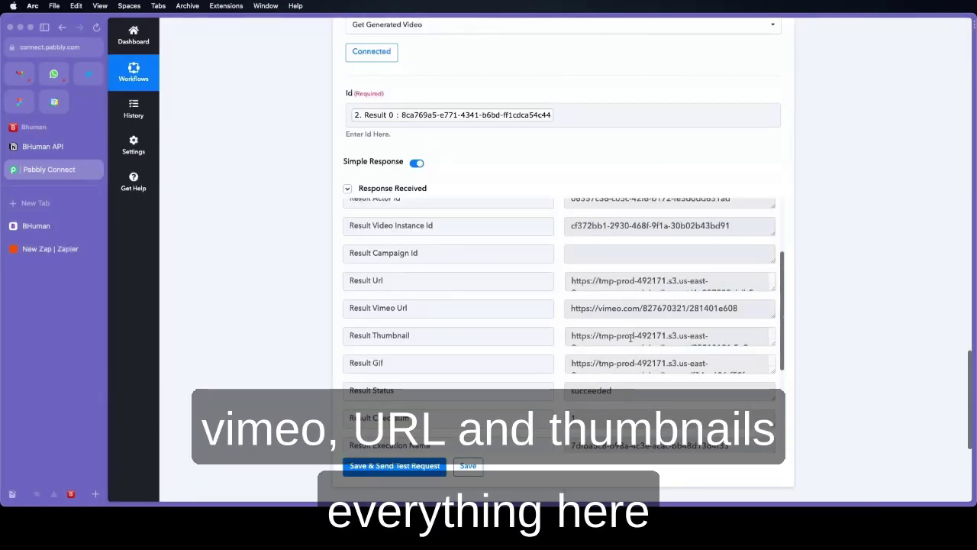
{"action": "scroll", "coordinate": [548, 433], "scroll_direction": "down", "scroll_amount": 5}
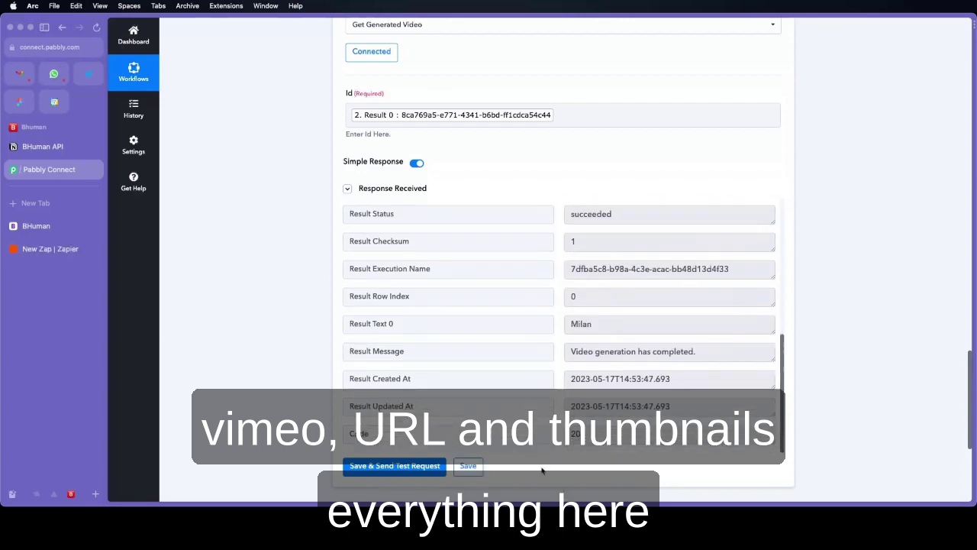
{"action": "scroll", "coordinate": [542, 471], "scroll_direction": "down", "scroll_amount": 5}
Add a fifth step after Get Generated Video, searching 'gma' and choosing Gmail as its app
{"action": "left_click", "coordinate": [563, 252]}
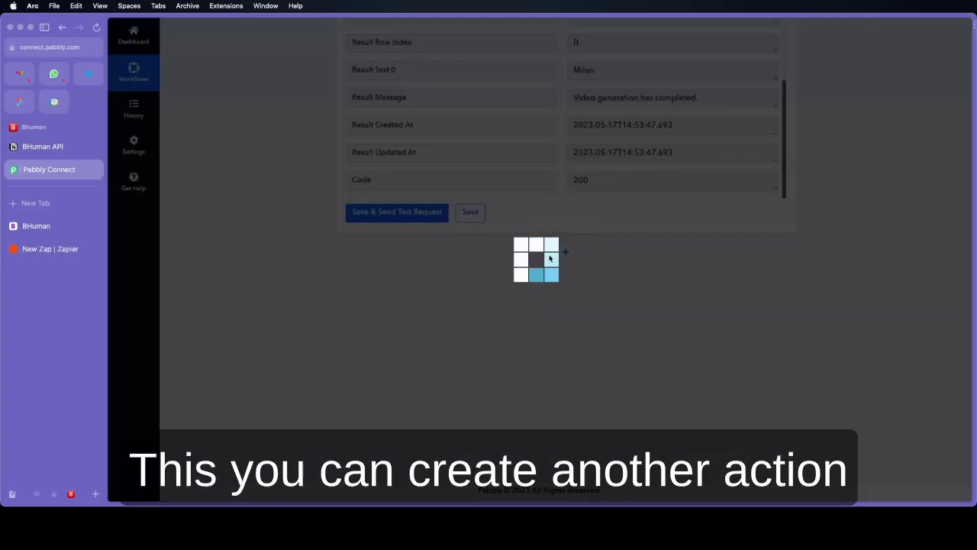
{"action": "left_click", "coordinate": [427, 359]}
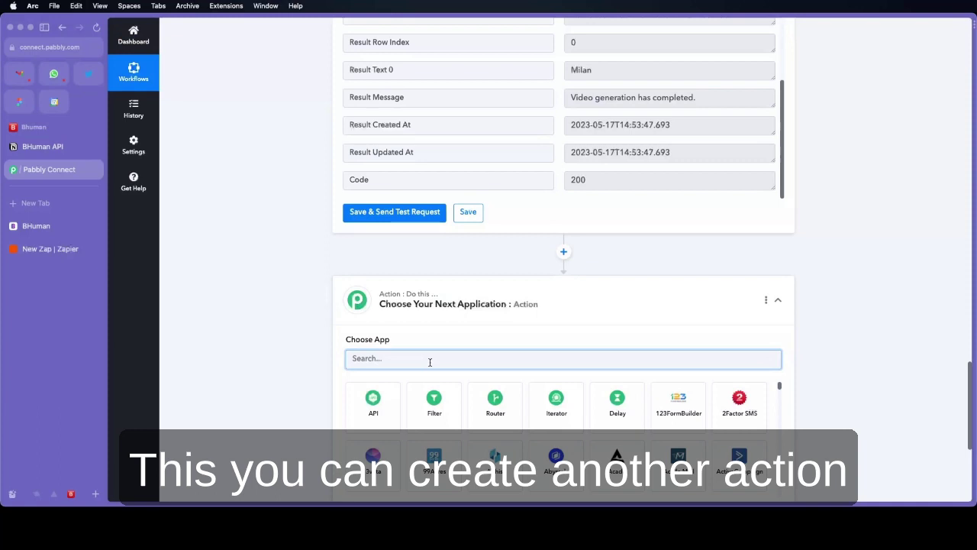
{"action": "type", "text": "gma"}
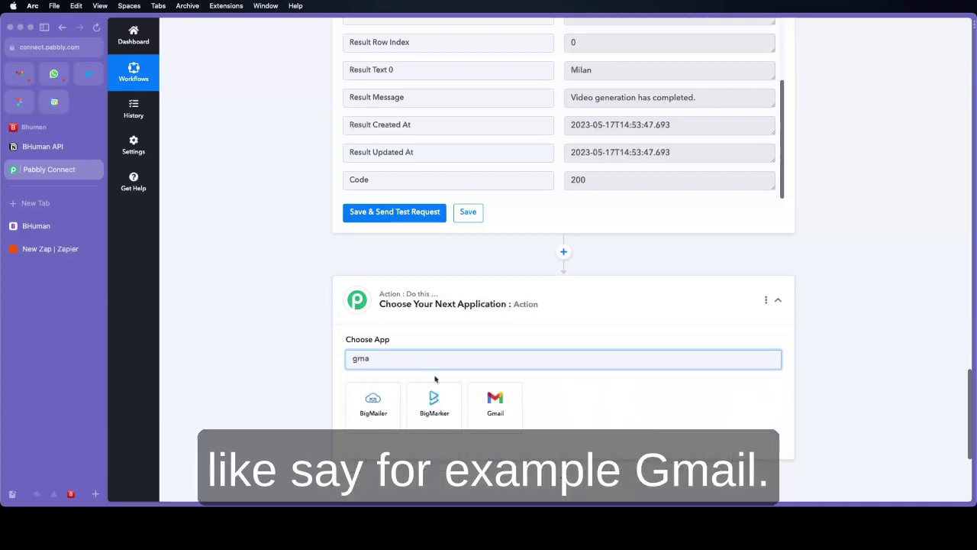
{"action": "left_click", "coordinate": [481, 401]}
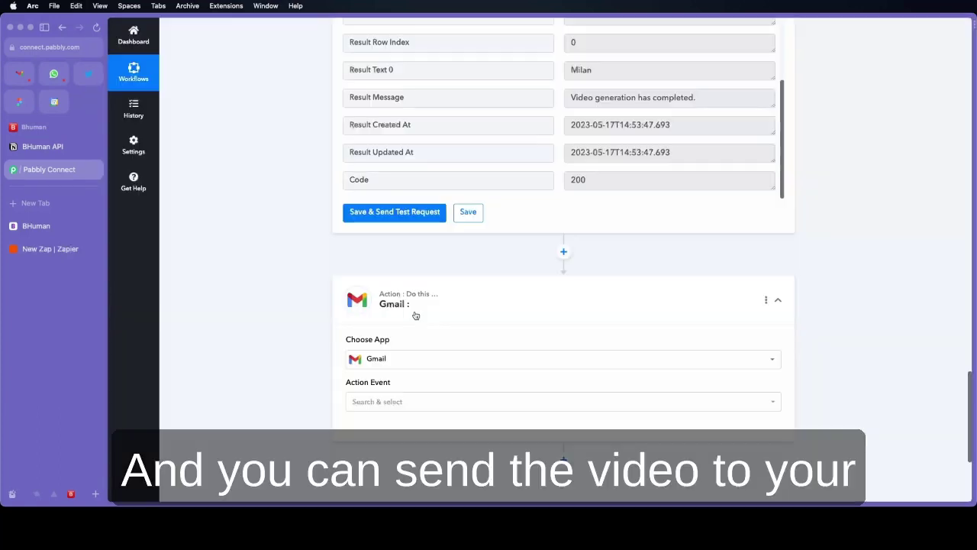